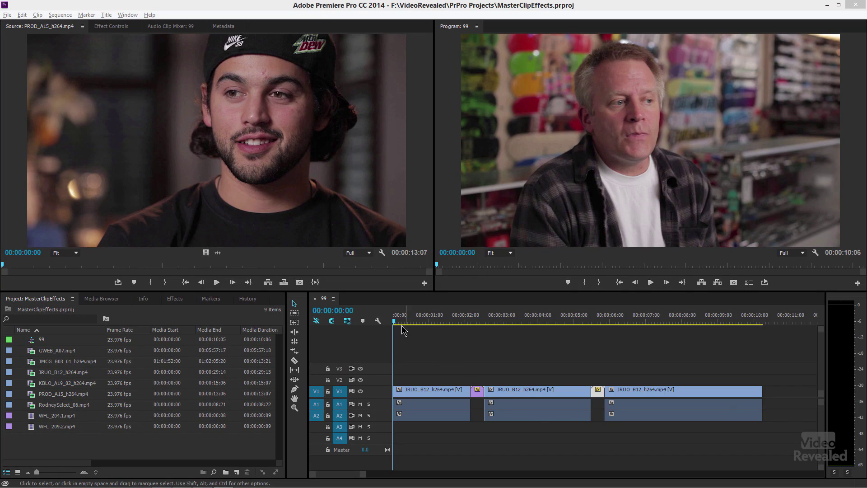
# Select the first JRUO_B12 clip in the sequence and move the playhead to about one second
pyautogui.doubleClick(440, 392)
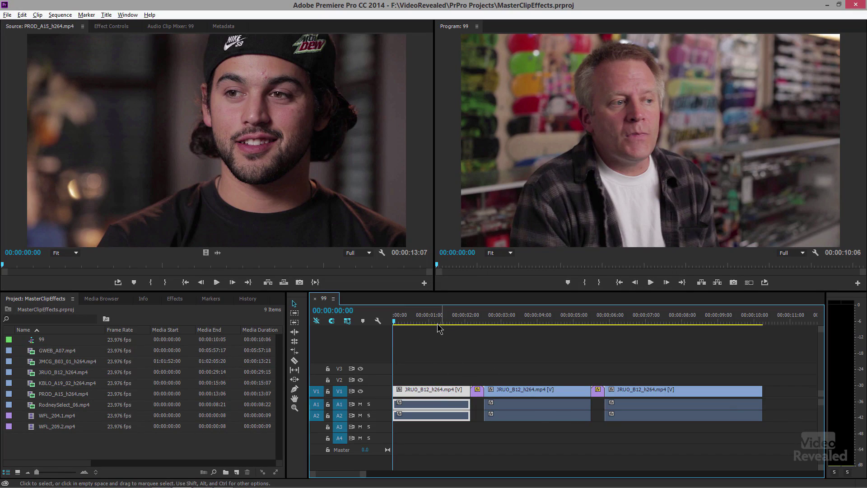
pyautogui.click(439, 322)
pyautogui.moveTo(444, 323)
pyautogui.mouseDown()
pyautogui.moveTo(578, 325)
pyautogui.moveTo(427, 322)
pyautogui.mouseUp()
pyautogui.hotkey('ctrl', 'shift', 'a')
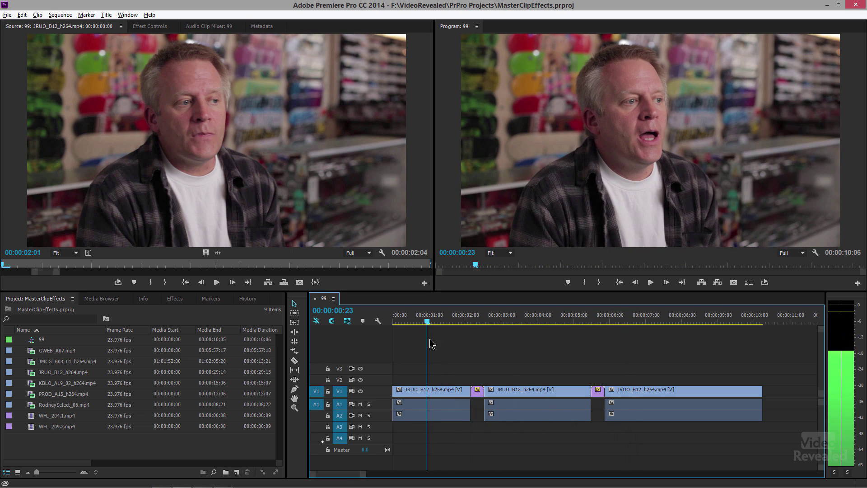
# Reveal the first clip in the Project panel and open master clip JRUO_B12_h264.mp4 at about 20 seconds
pyautogui.rightClick(421, 394)
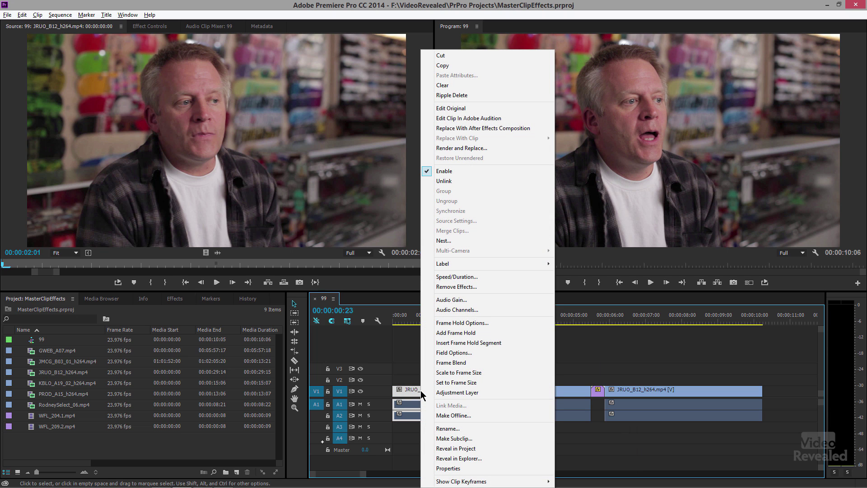
pyautogui.click(470, 448)
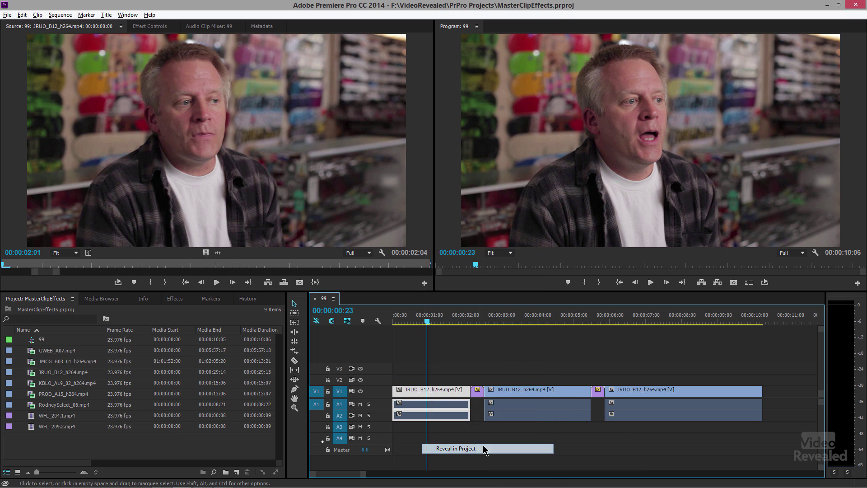
pyautogui.doubleClick(30, 374)
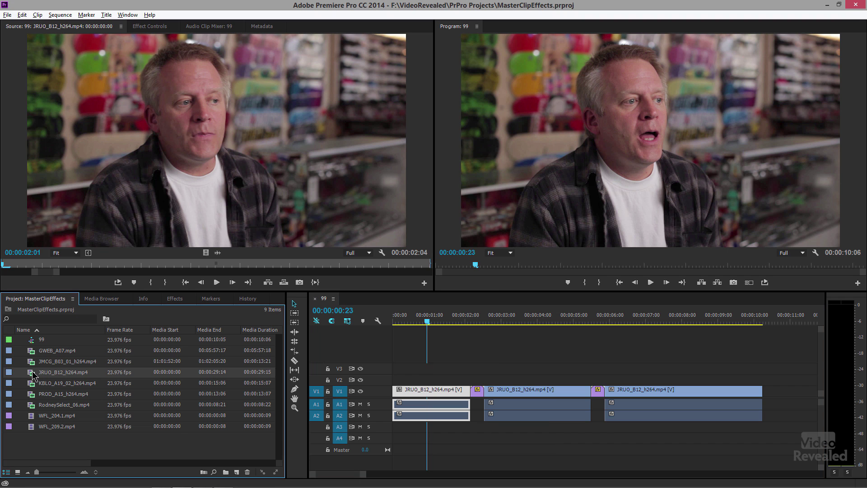
pyautogui.moveTo(70, 269); pyautogui.dragTo(292, 264)
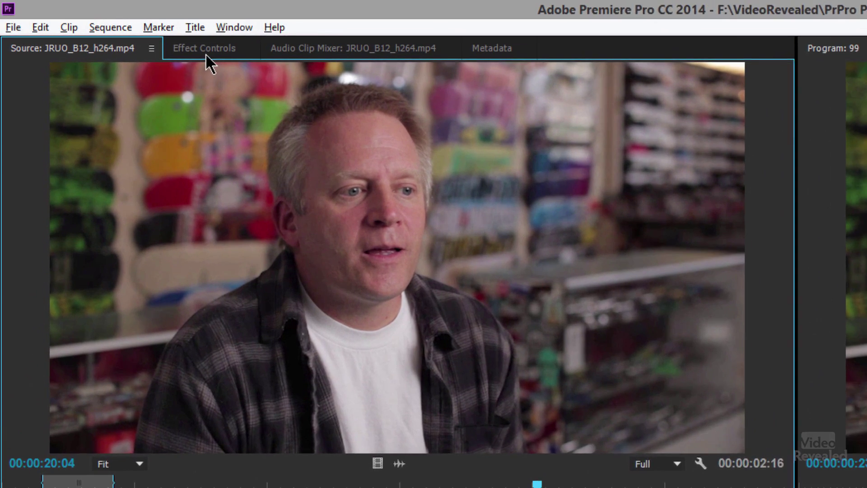
pyautogui.click(116, 27)
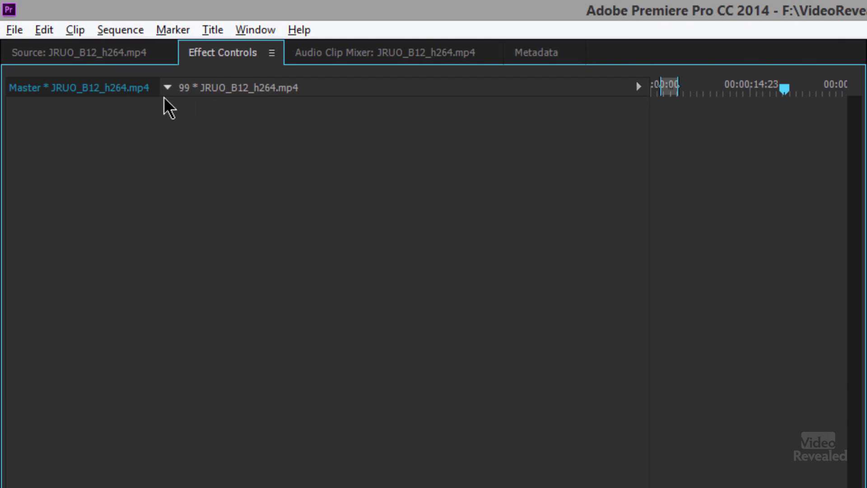
# Compare the sequence-instance and Master views in Effect Controls, confirming JRUO_B12_h264.mp4 has no effects
pyautogui.click(236, 87)
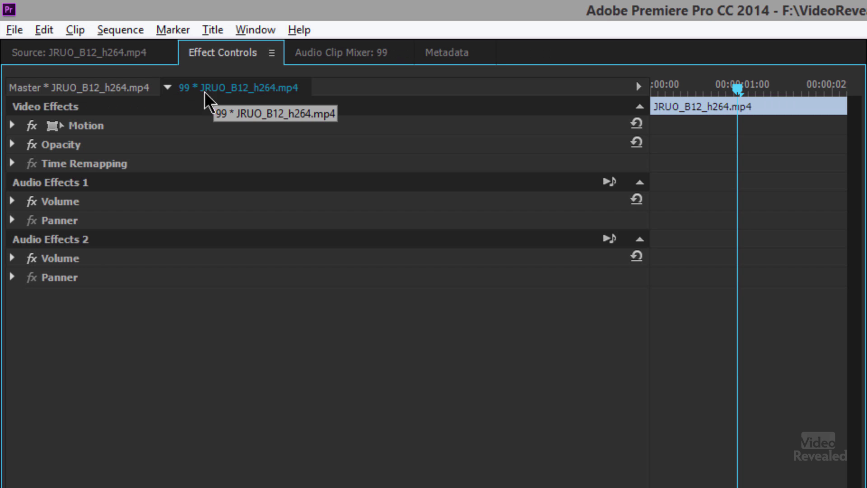
pyautogui.click(101, 87)
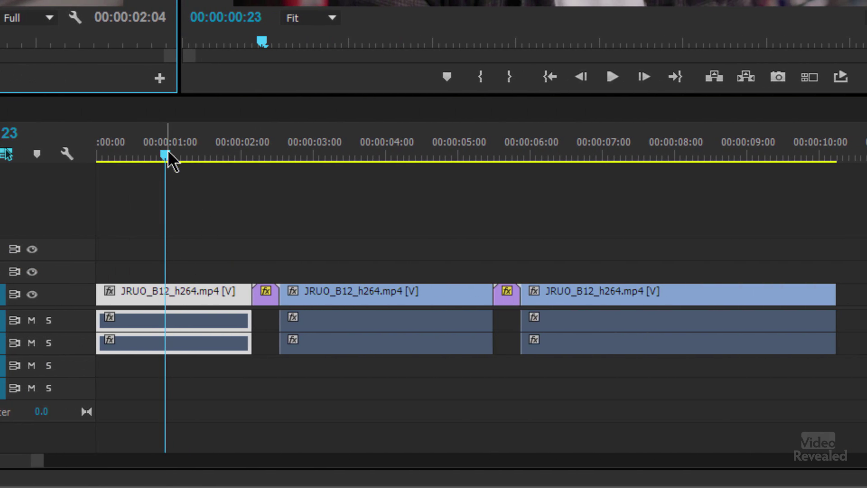
pyautogui.click(167, 153)
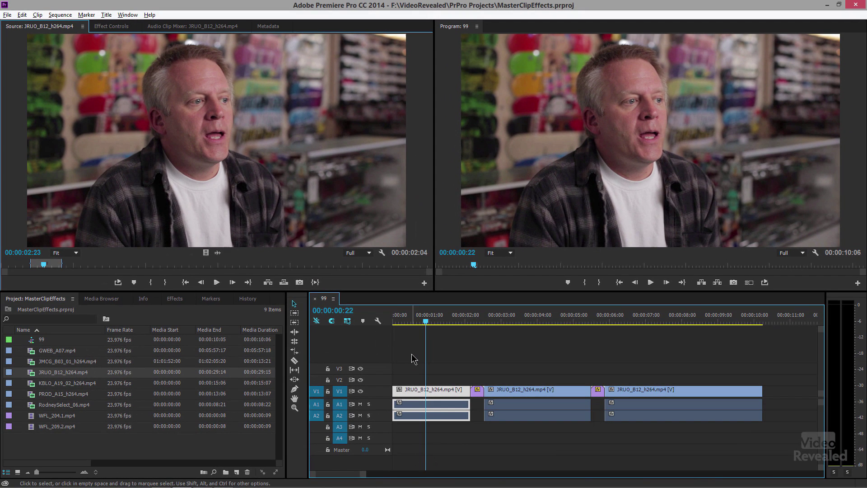
pyautogui.hotkey('shift', '2')
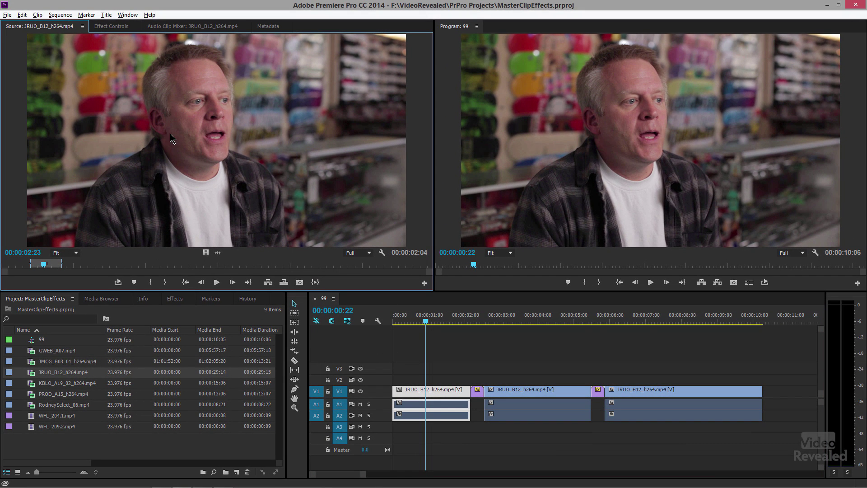
pyautogui.click(113, 28)
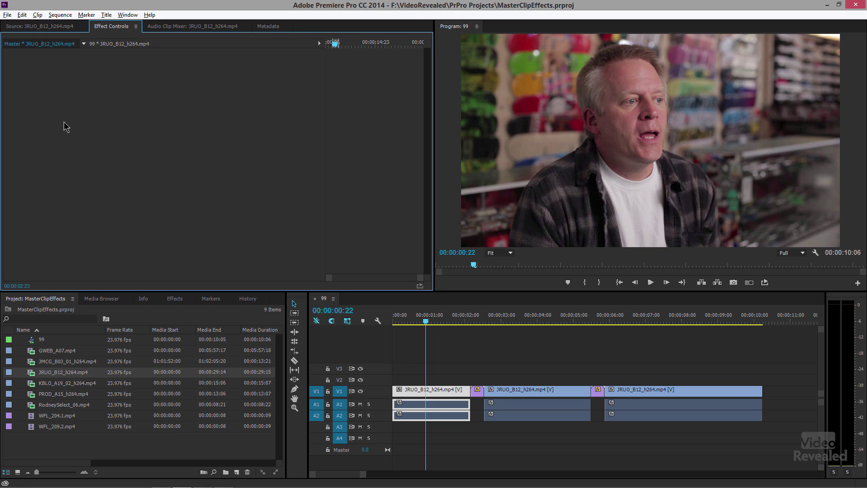
# Drag the Cinema Colin preset from the Effects panel onto the JRUO_B12_h264.mp4 source clip
pyautogui.click(173, 299)
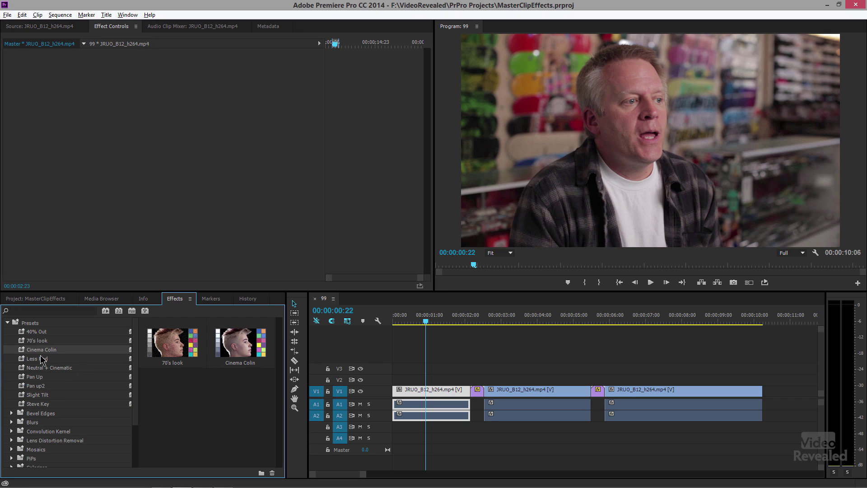
pyautogui.click(61, 30)
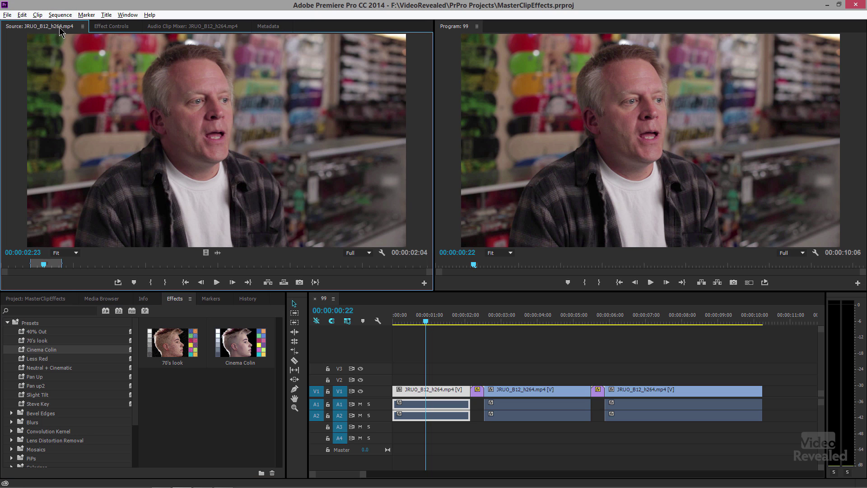
pyautogui.click(27, 351)
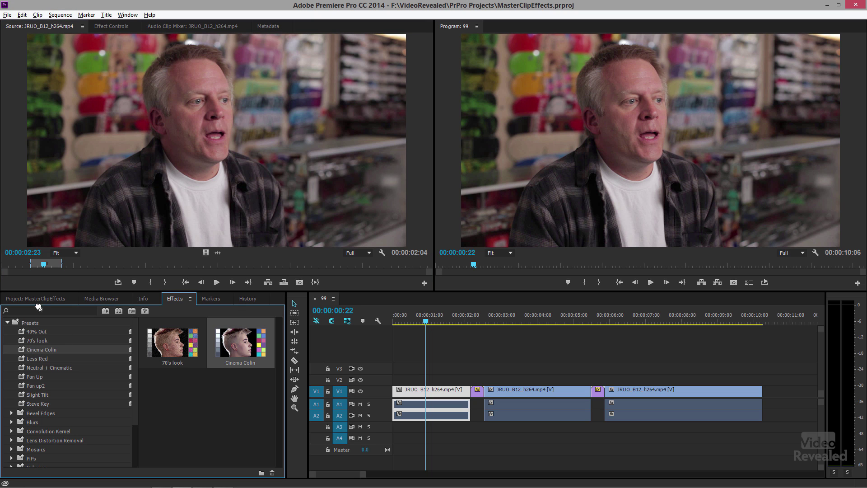
pyautogui.moveTo(121, 118); pyautogui.dragTo(122, 120)
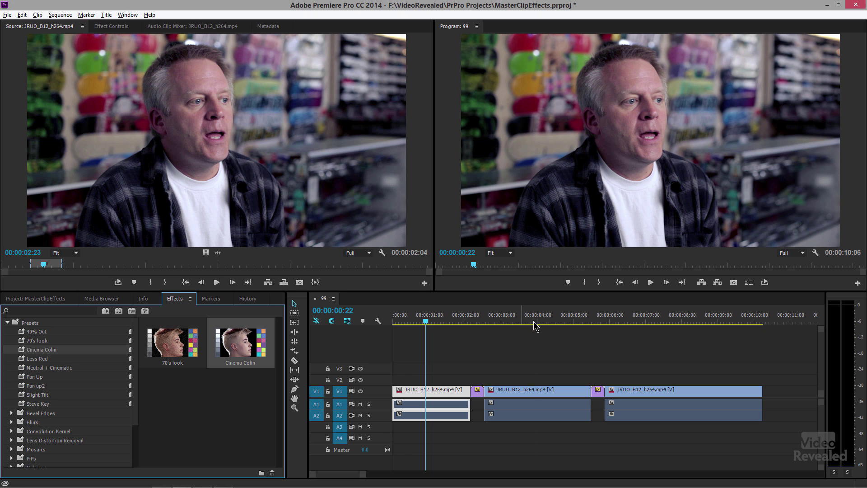
# Check the graded look in the sequence and toggle Lumetri (Cinema) off on the Master tab to compare
pyautogui.moveTo(535, 323); pyautogui.dragTo(645, 324)
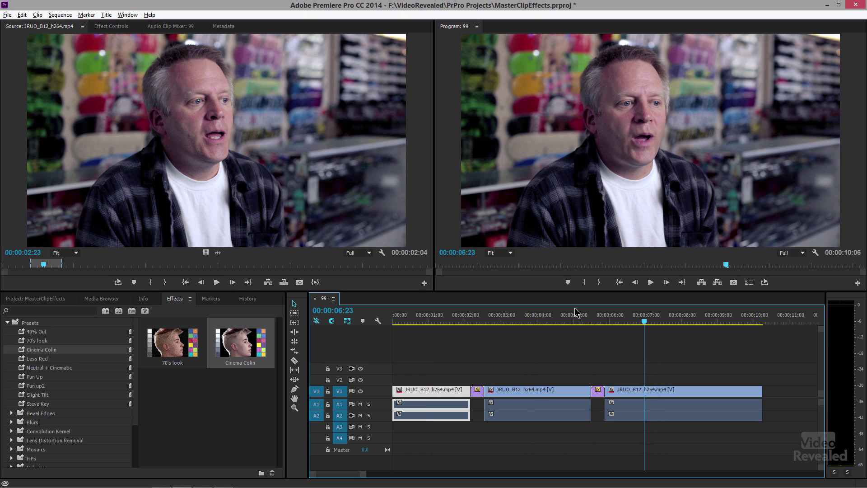
pyautogui.click(120, 27)
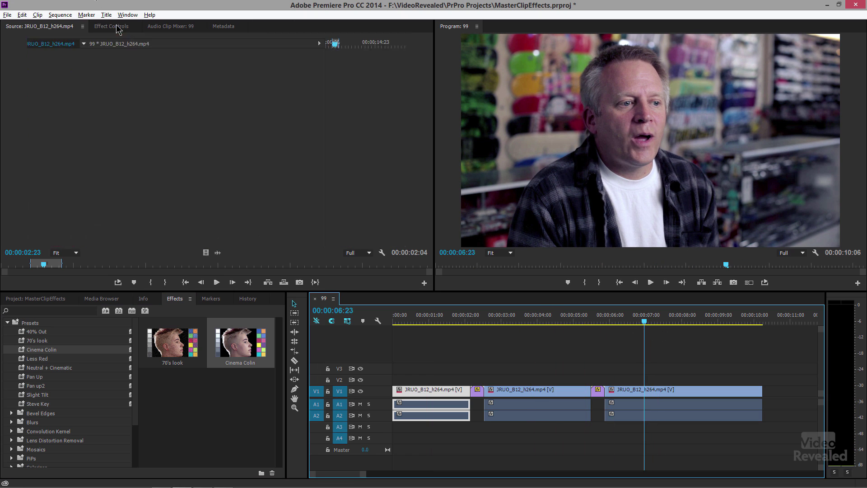
pyautogui.click(37, 44)
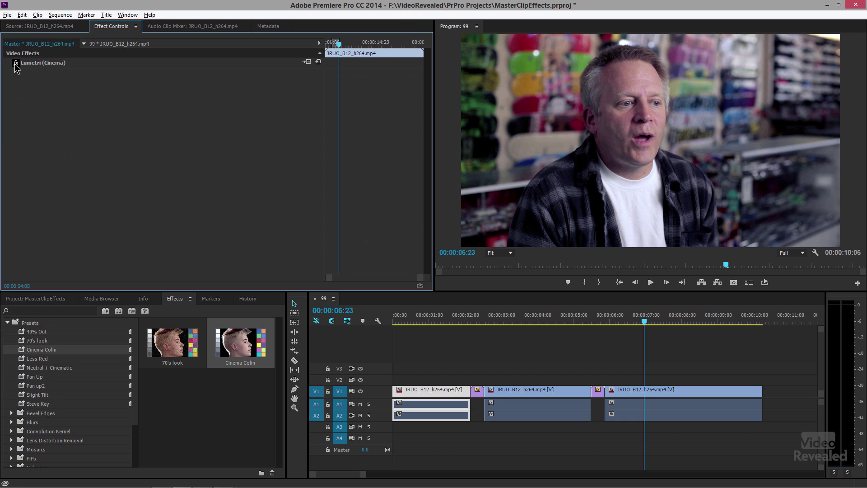
pyautogui.click(16, 64)
# Move the playhead back into the first clip and switch the Project panel to Icon View
pyautogui.moveTo(509, 319); pyautogui.dragTo(448, 320)
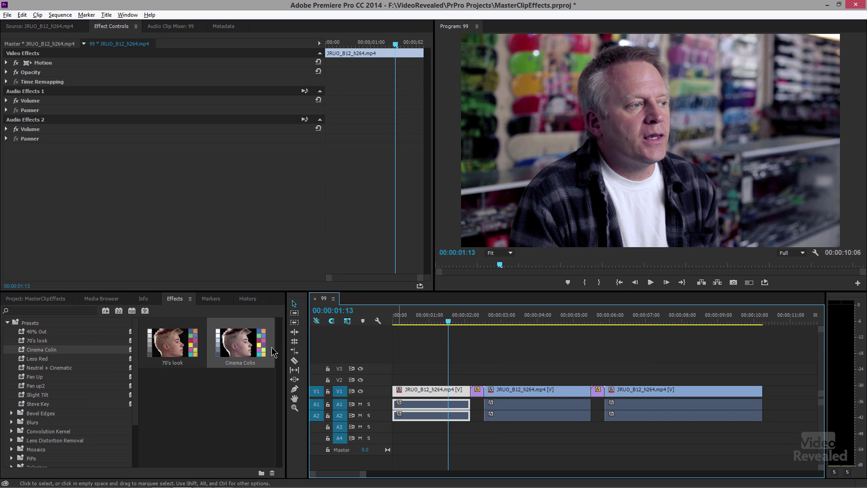
pyautogui.click(51, 299)
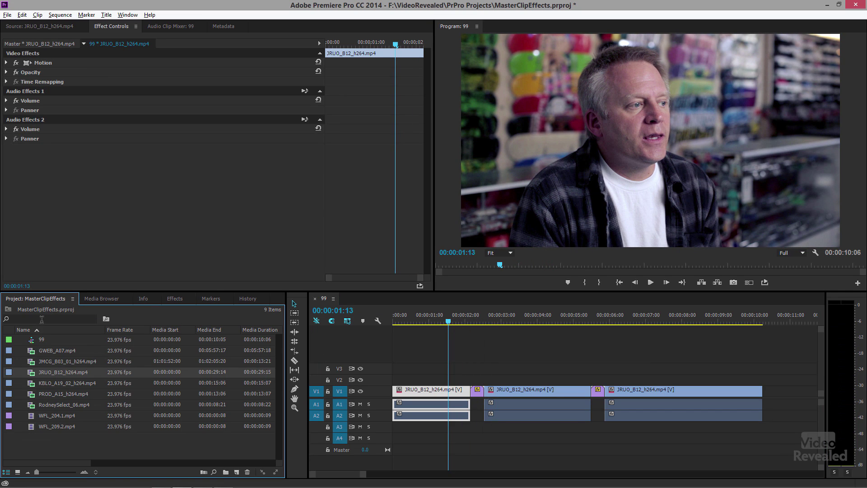
pyautogui.click(18, 471)
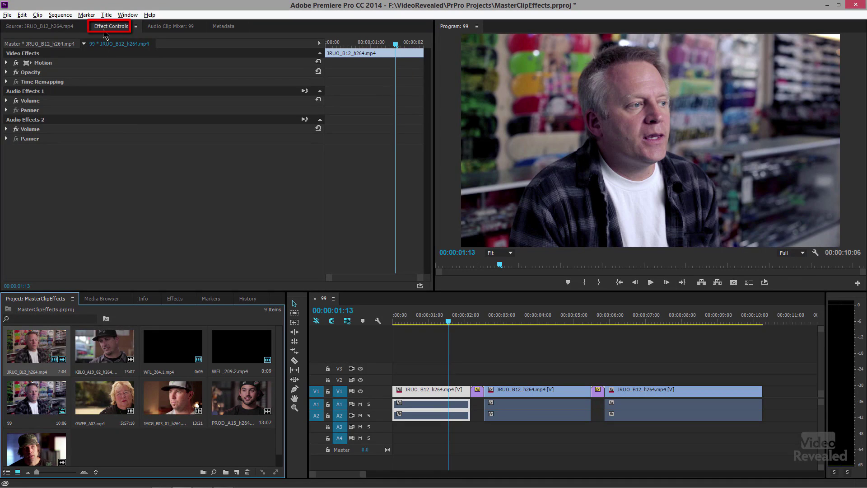
# Dock Effect Controls as a separate panel and load the master clip under the playhead with F
pyautogui.click(103, 31)
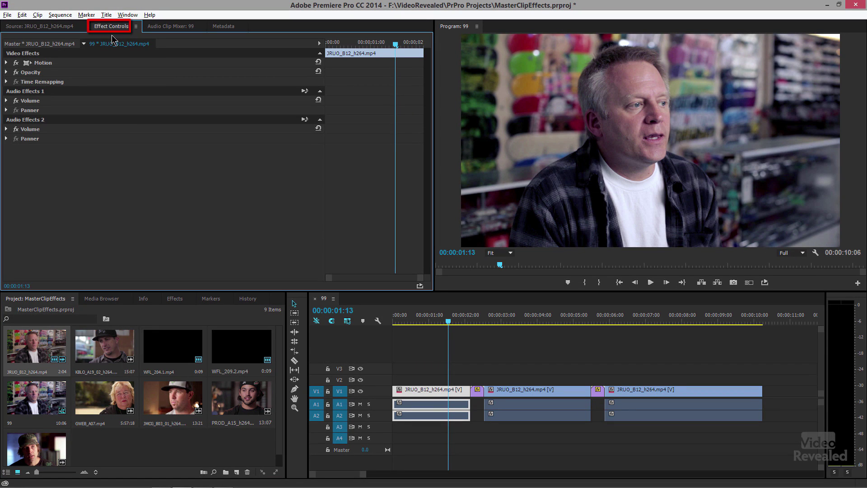
pyautogui.moveTo(113, 29); pyautogui.dragTo(415, 119)
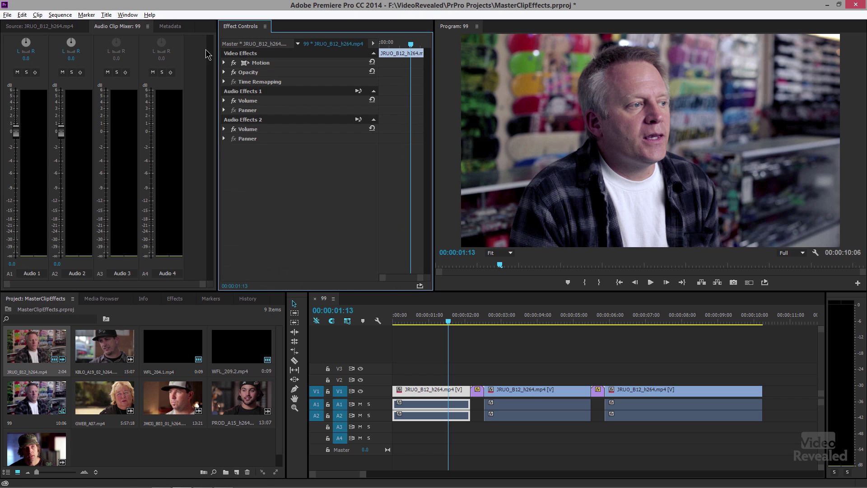
pyautogui.press('f')
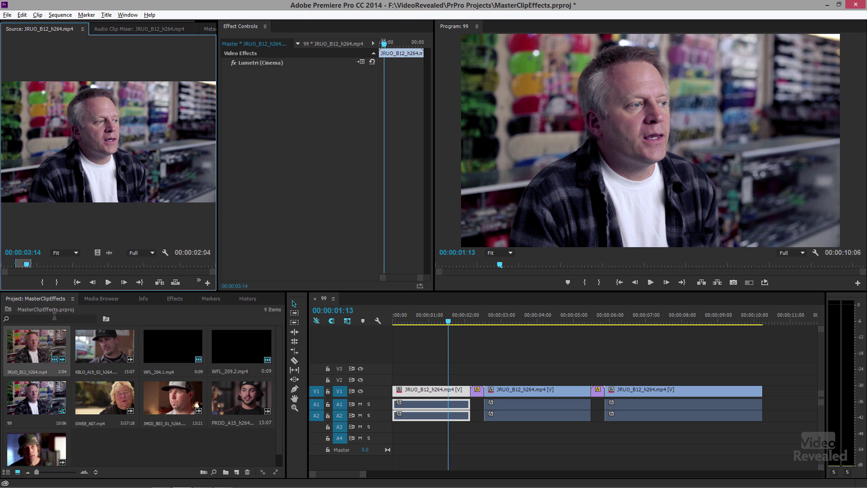
# Dock the Effects panel separately, widen the lower-left panel group, and show the project thumbnails
pyautogui.click(175, 299)
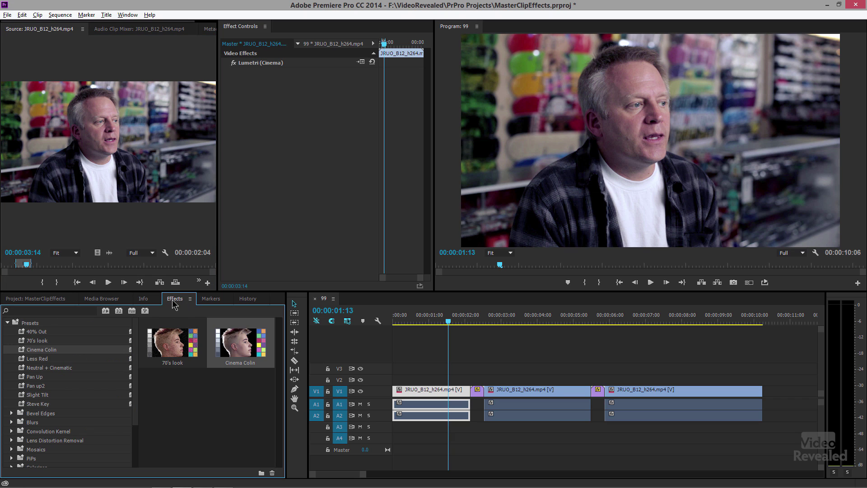
pyautogui.moveTo(173, 305); pyautogui.dragTo(397, 333)
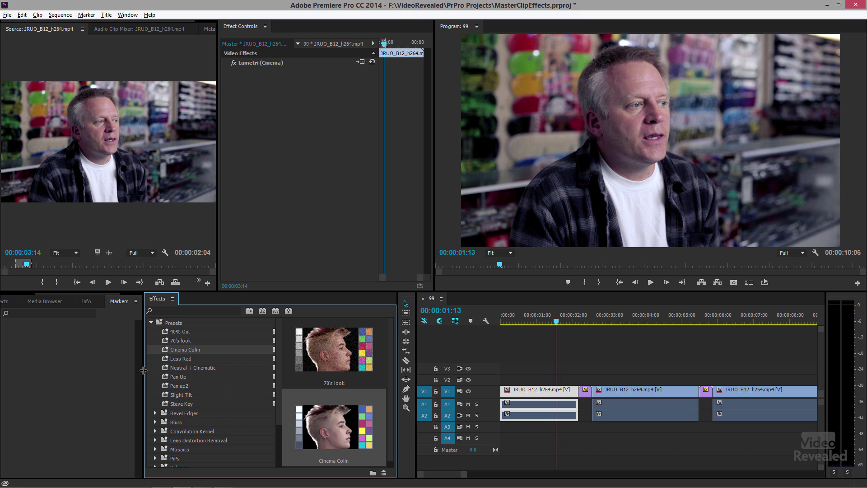
pyautogui.moveTo(144, 370); pyautogui.dragTo(244, 363)
pyautogui.click(62, 301)
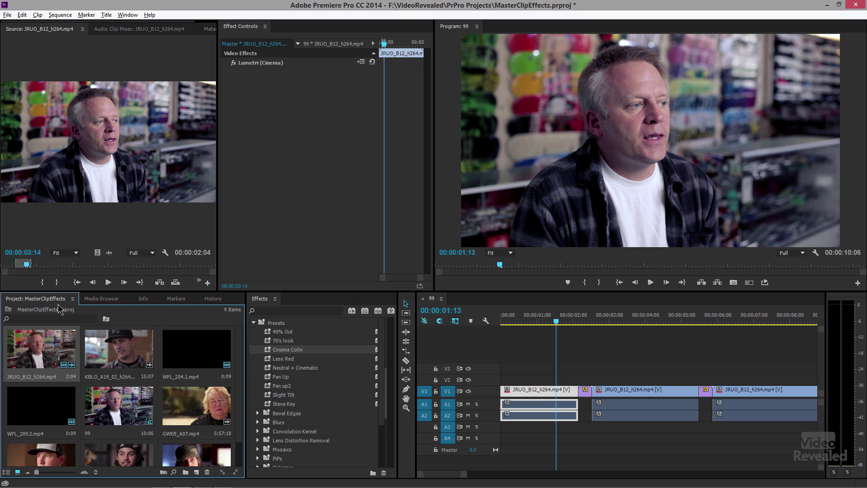
# Open the Lumetri (Cinema) context menu and dismiss it without changes
pyautogui.rightClick(256, 64)
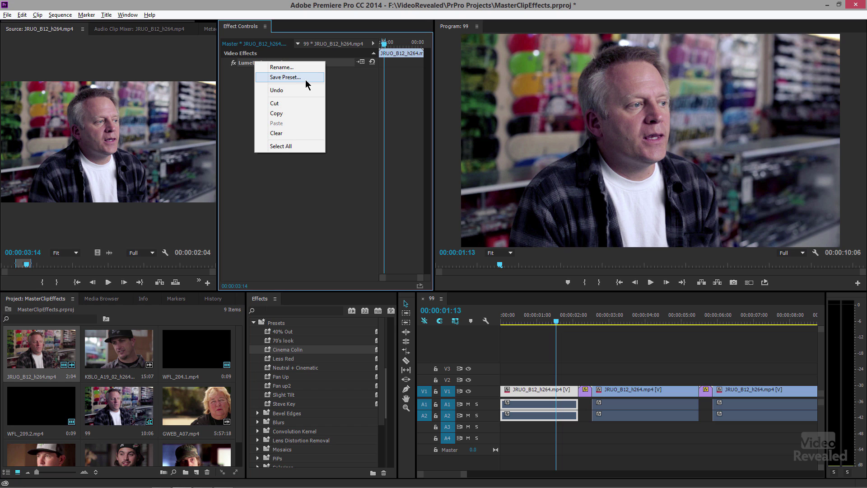
pyautogui.click(344, 171)
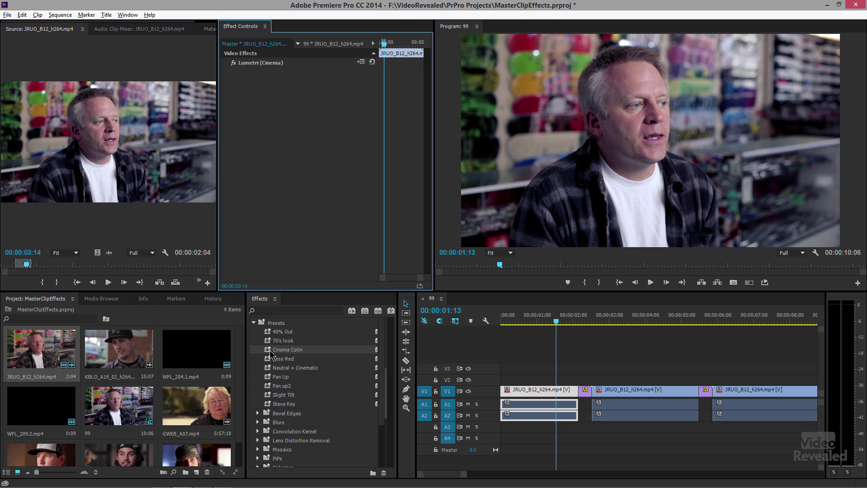
pyautogui.click(47, 356)
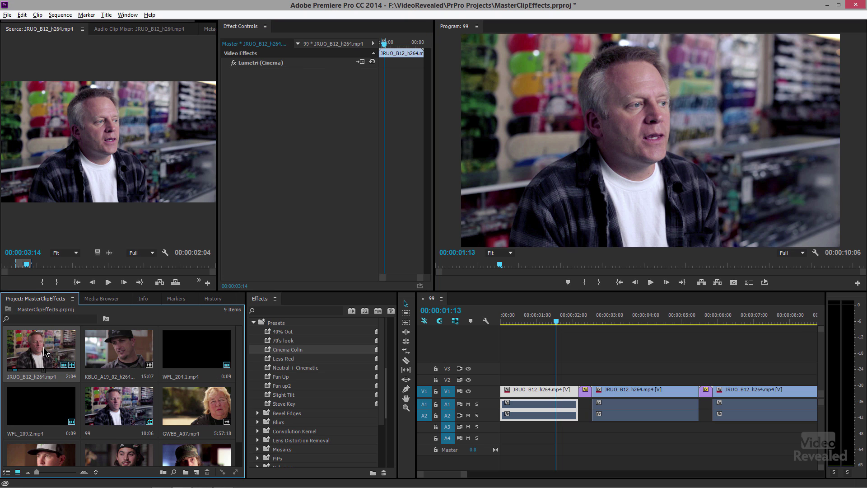
# Ctrl-select JRUO_B12, KBLO_A19_02, sequence 99, JMCG_B03_01, PROD_A15 and the bottom-right clip
pyautogui.click(53, 361)
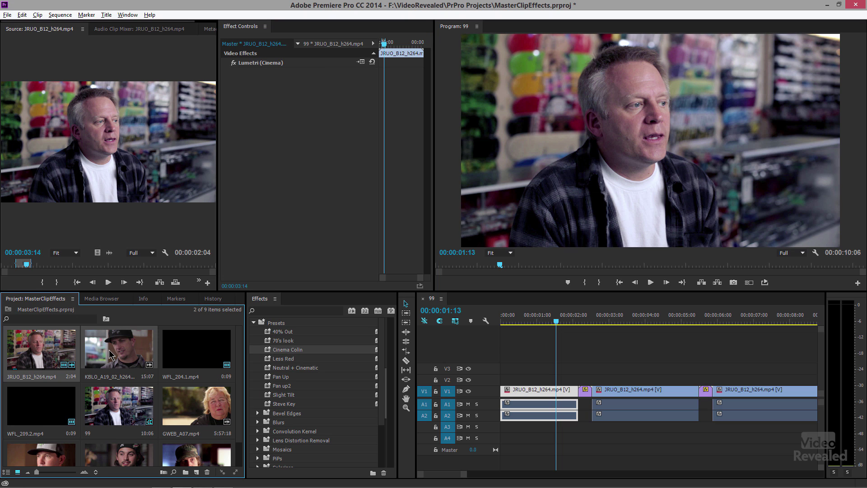
pyautogui.keyDown('ctrl'); pyautogui.click(113, 357); pyautogui.keyUp('ctrl')
pyautogui.keyDown('ctrl'); pyautogui.click(123, 407); pyautogui.keyUp('ctrl')
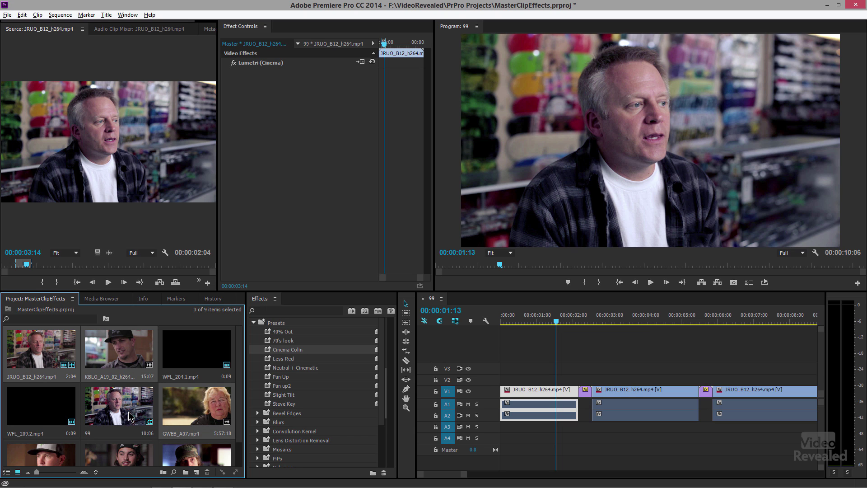
pyautogui.keyDown('ctrl'); pyautogui.click(50, 455); pyautogui.keyUp('ctrl')
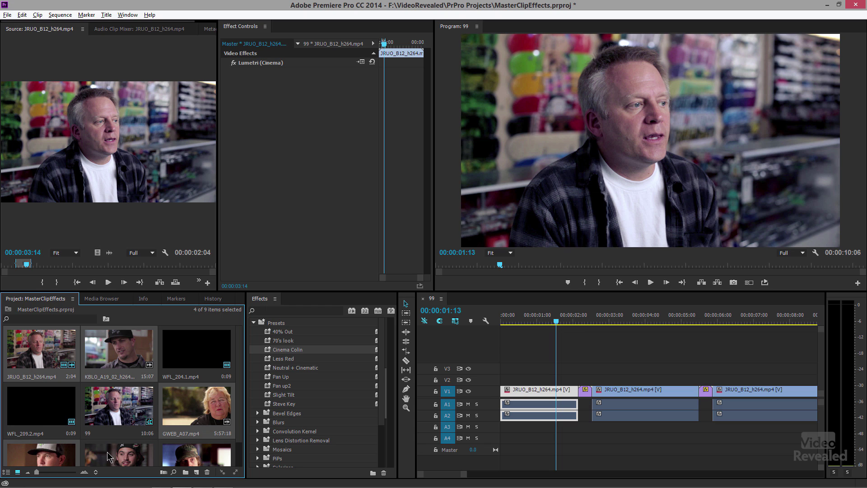
pyautogui.keyDown('ctrl'); pyautogui.click(109, 455); pyautogui.keyUp('ctrl')
pyautogui.keyDown('ctrl'); pyautogui.click(177, 455); pyautogui.keyUp('ctrl')
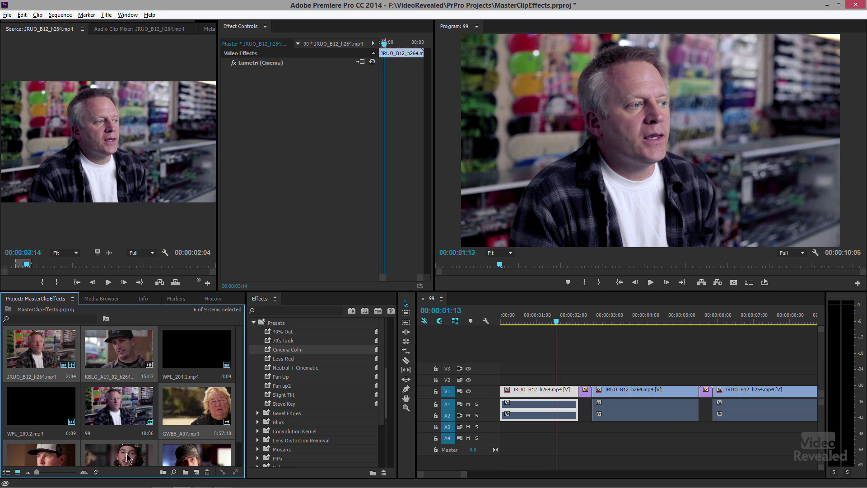
# Enlarge the lower panels, undo a duplicate Cinema Colin drop, and delete Lumetri (Cinema) from JRUO_B12
pyautogui.moveTo(138, 291); pyautogui.dragTo(141, 252)
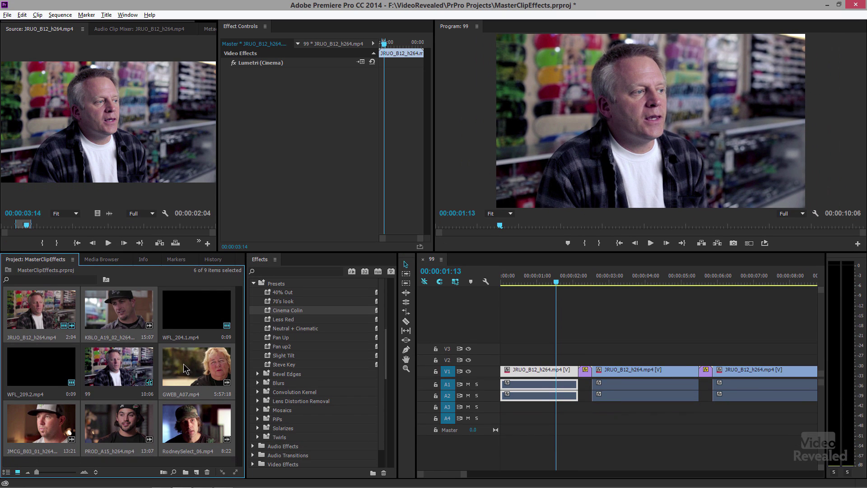
pyautogui.click(269, 311)
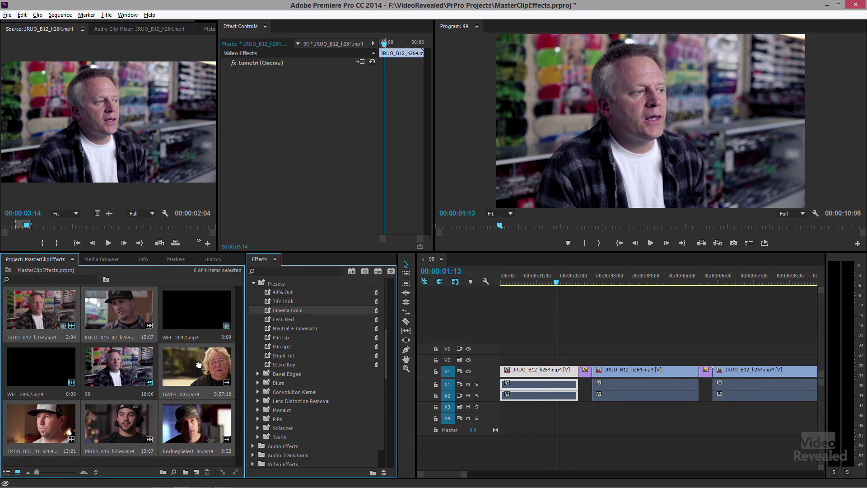
pyautogui.moveTo(199, 365); pyautogui.dragTo(199, 366)
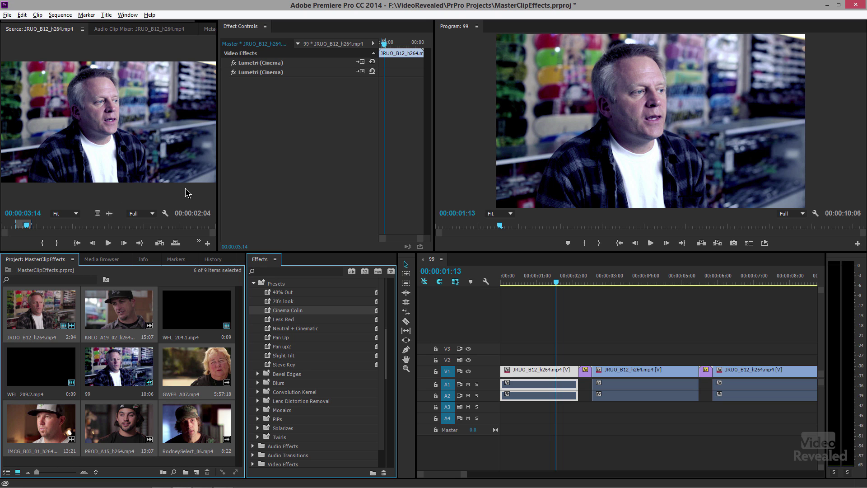
pyautogui.hotkey('ctrl', 'z')
pyautogui.click(255, 64)
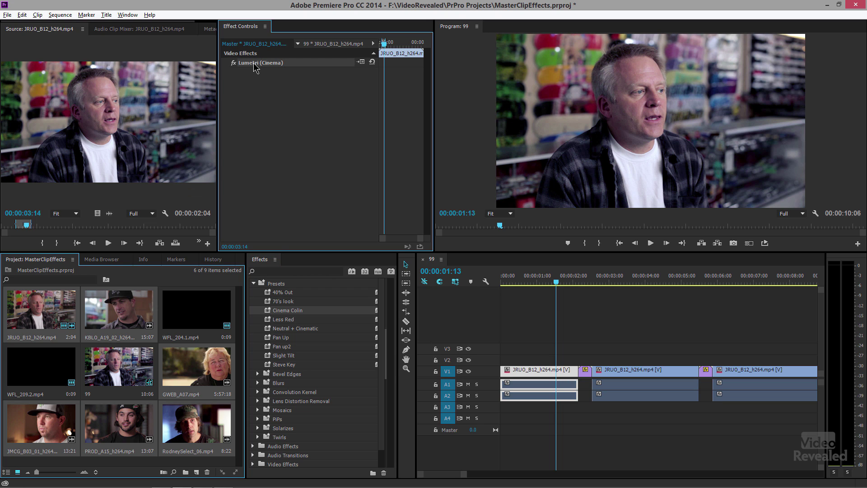
pyautogui.press('Delete')
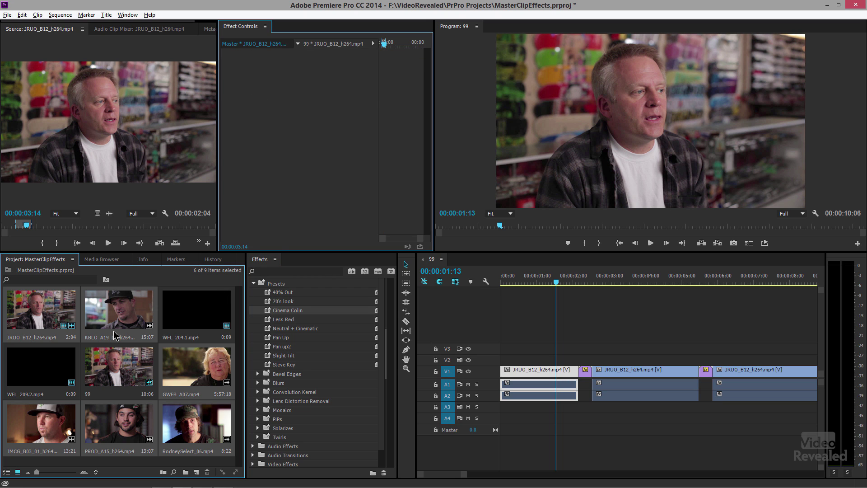
# Select JRUO_B12, KBLO_A19_02, sequence 99 and GWEB_A07, then narrow the selection to GWEB_A07
pyautogui.click(56, 315)
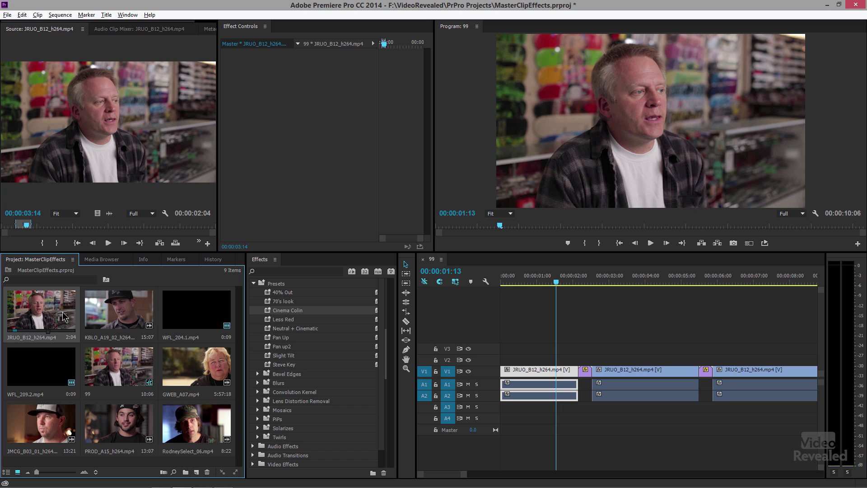
pyautogui.keyDown('ctrl'); pyautogui.click(104, 316); pyautogui.keyUp('ctrl')
pyautogui.keyDown('ctrl'); pyautogui.click(134, 366); pyautogui.keyUp('ctrl')
pyautogui.keyDown('ctrl'); pyautogui.click(191, 386); pyautogui.keyUp('ctrl')
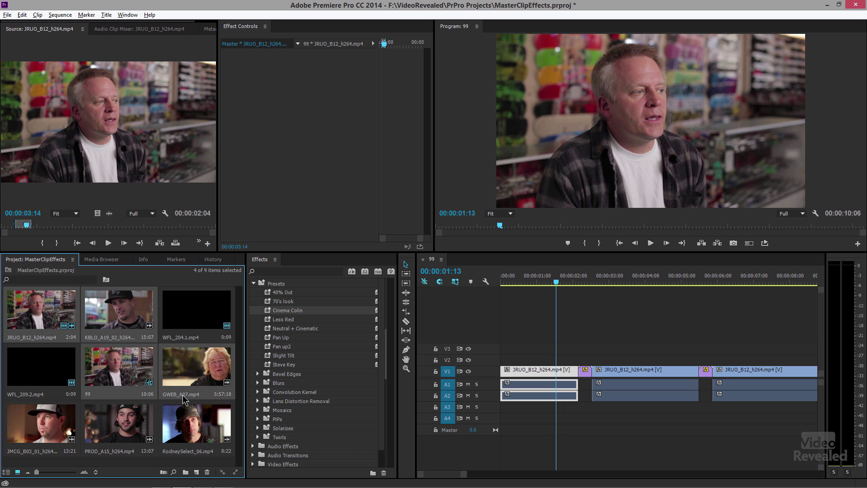
pyautogui.click(185, 382)
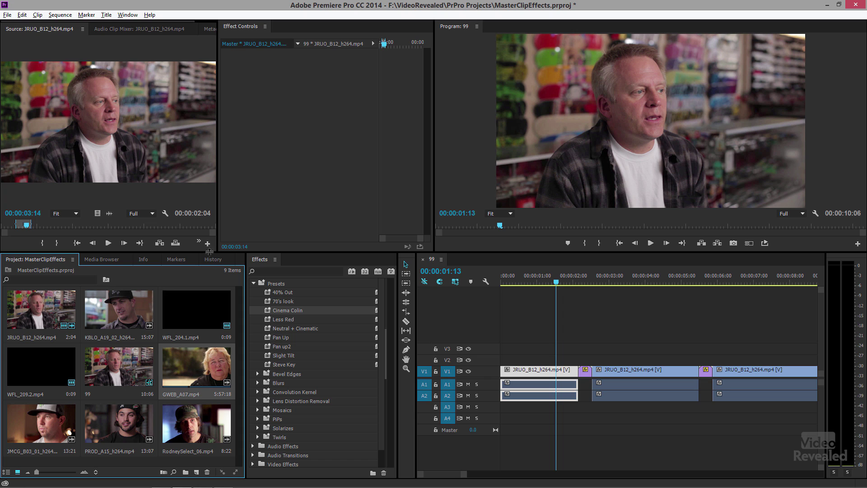
# Ctrl-select JRUO_B12, KBLO_A19_02, GWEB_A07, JMCG_B03_01, PROD_A15 and the last clip, then drop Cinema Colin on them
pyautogui.click(49, 310)
pyautogui.keyDown('ctrl'); pyautogui.click(90, 303); pyautogui.keyUp('ctrl')
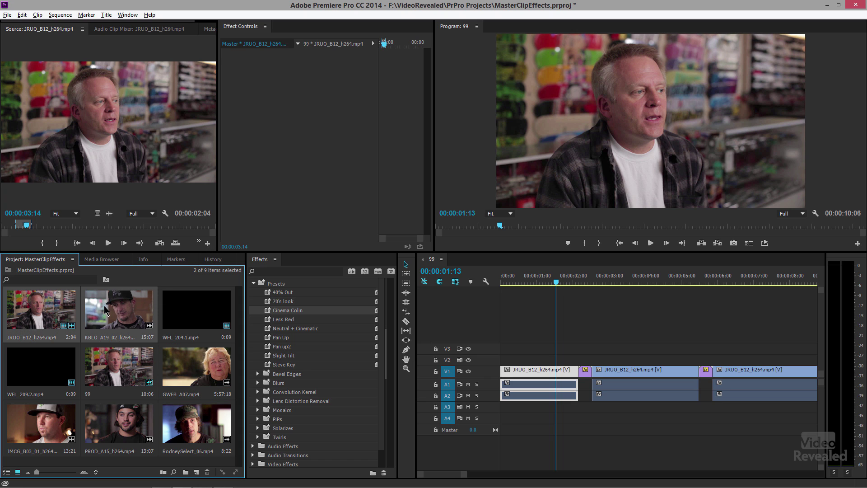
pyautogui.keyDown('ctrl'); pyautogui.click(202, 366); pyautogui.keyUp('ctrl')
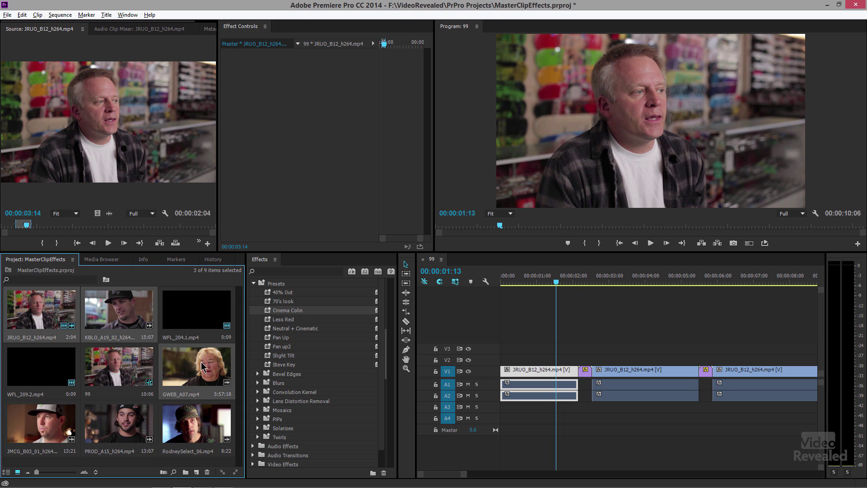
pyautogui.keyDown('ctrl'); pyautogui.click(49, 423); pyautogui.keyUp('ctrl')
pyautogui.keyDown('ctrl'); pyautogui.click(121, 426); pyautogui.keyUp('ctrl')
pyautogui.keyDown('ctrl'); pyautogui.click(180, 426); pyautogui.keyUp('ctrl')
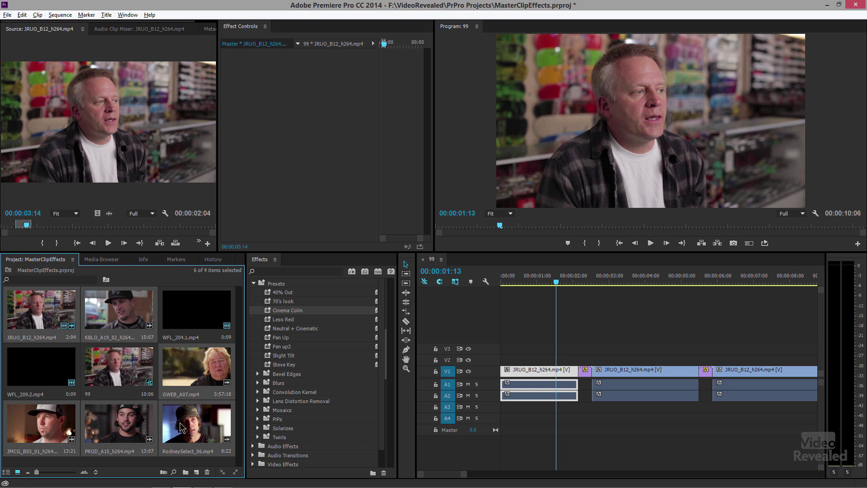
pyautogui.click(269, 312)
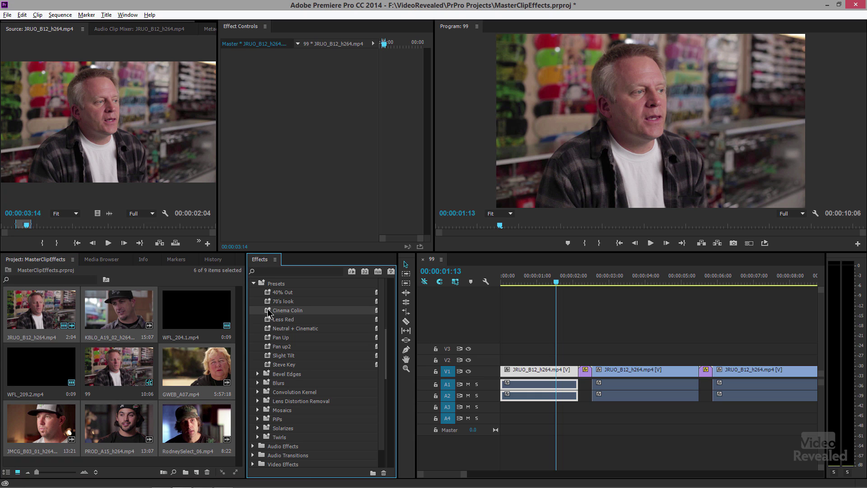
pyautogui.moveTo(221, 367); pyautogui.dragTo(222, 368)
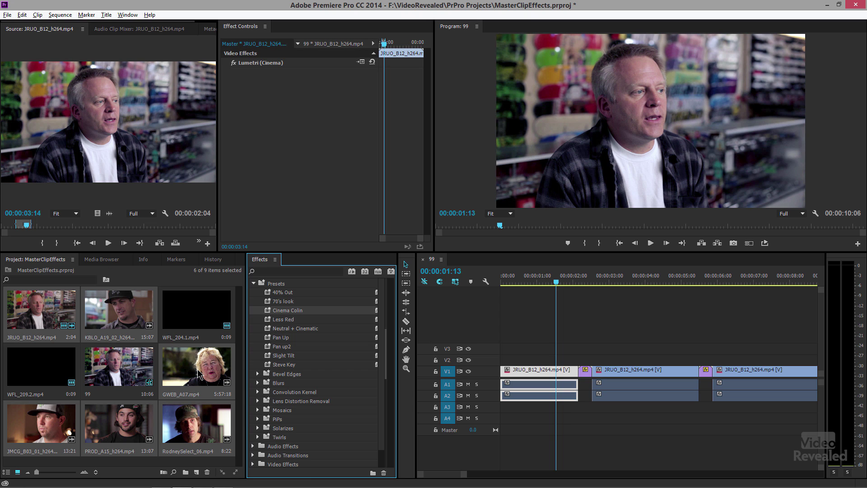
pyautogui.doubleClick(199, 374)
pyautogui.click(231, 68)
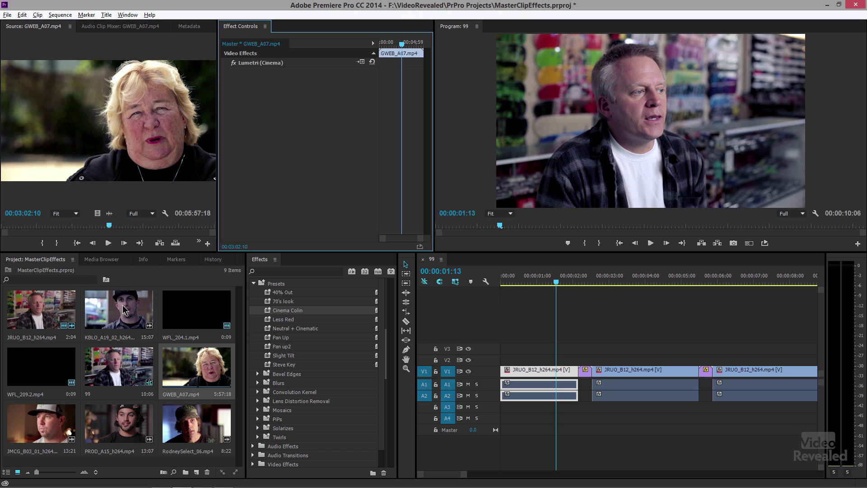
pyautogui.doubleClick(133, 307)
pyautogui.click(234, 68)
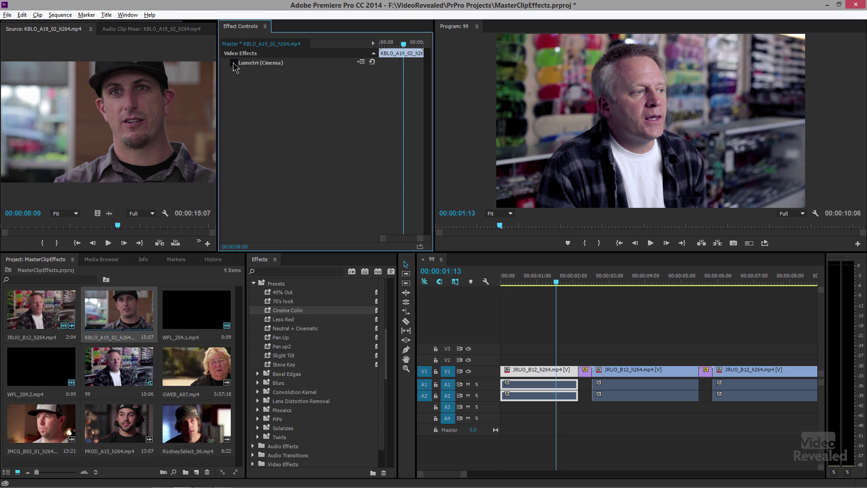
pyautogui.doubleClick(56, 303)
pyautogui.click(231, 67)
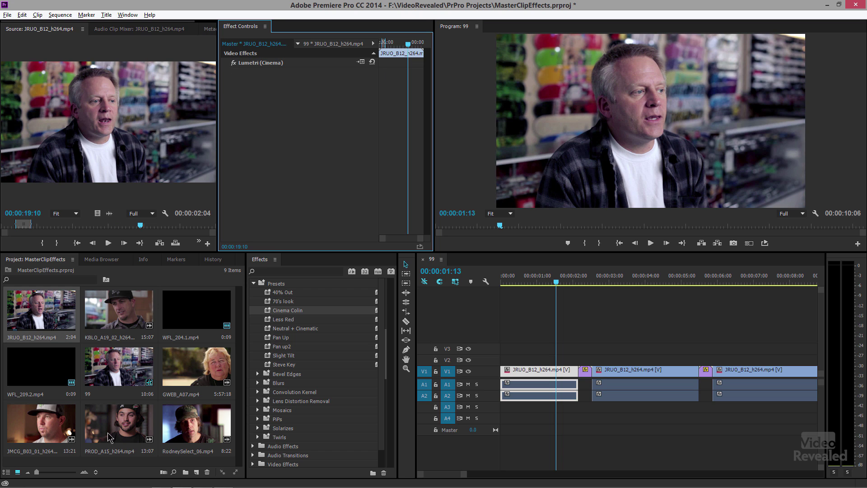
pyautogui.doubleClick(61, 421)
pyautogui.click(237, 60)
pyautogui.click(234, 62)
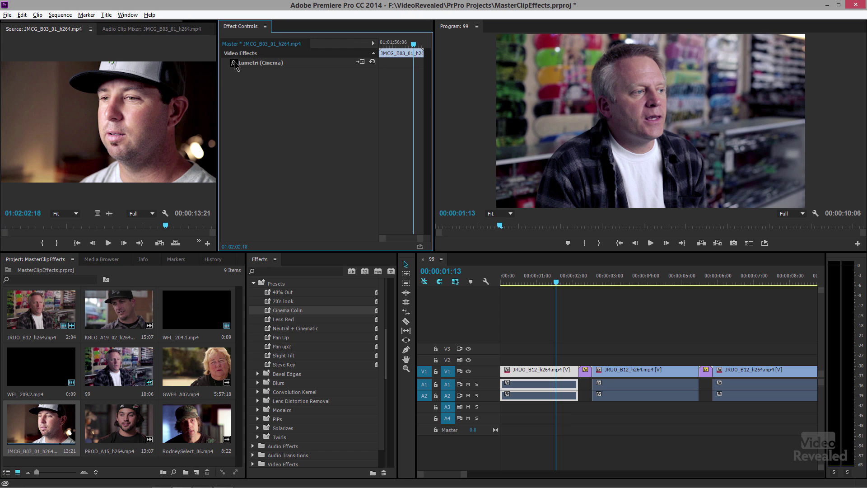
pyautogui.click(234, 62)
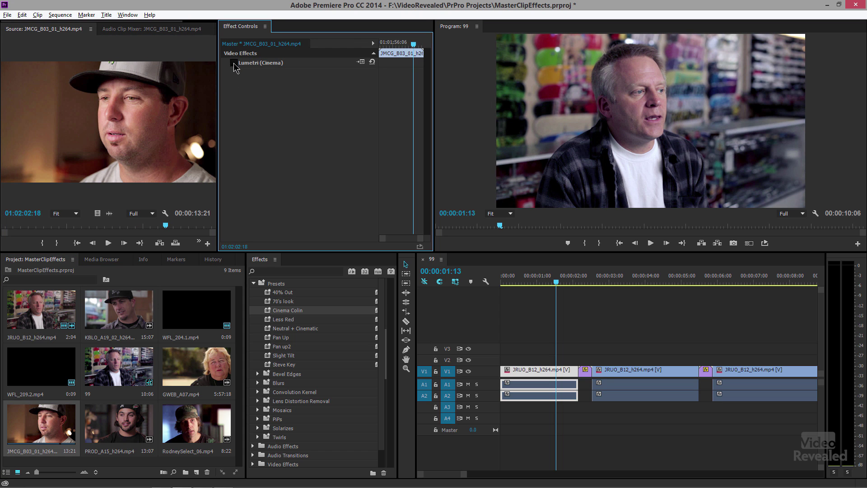
pyautogui.doubleClick(48, 324)
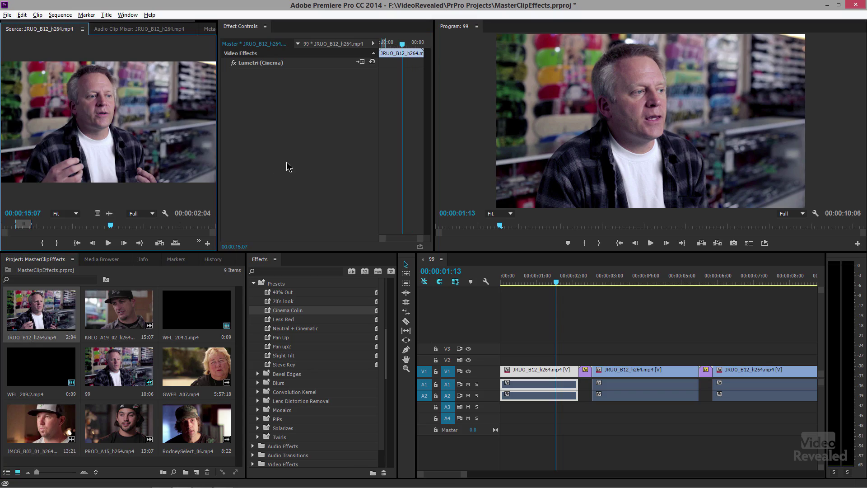